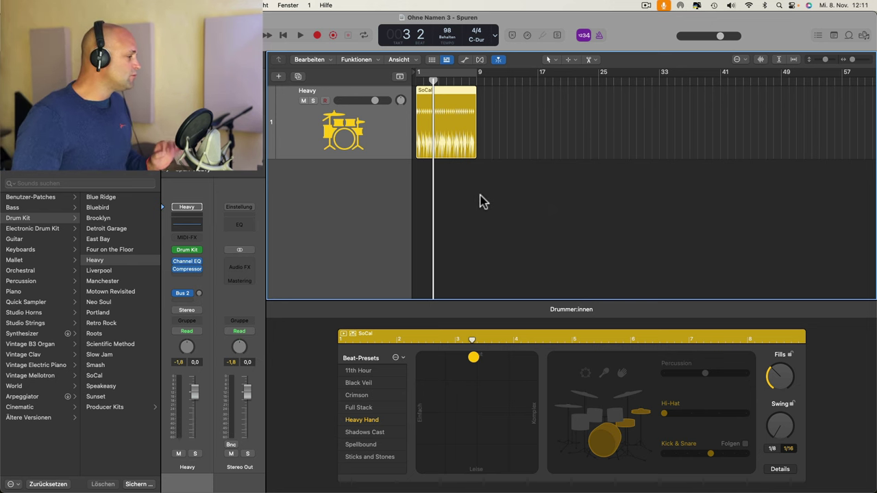
Create one MIDI software instrument track and load Addictive Drums 2 as its instrument.
click(279, 77)
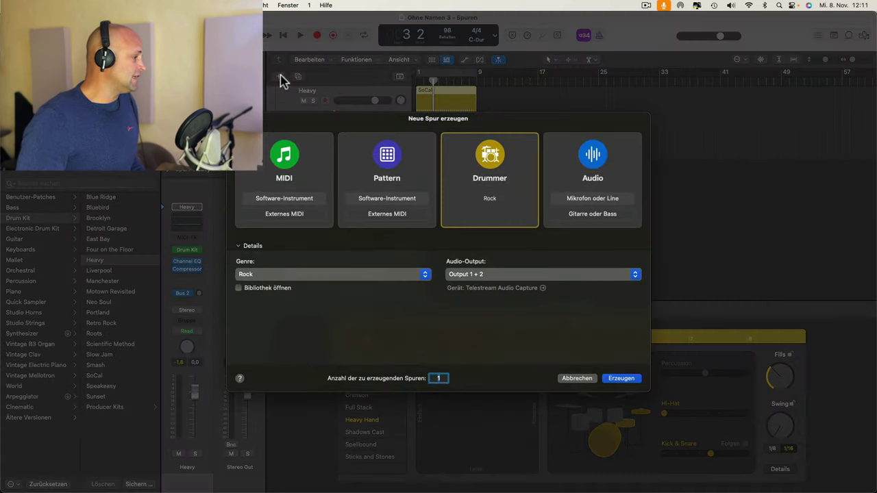
click(302, 160)
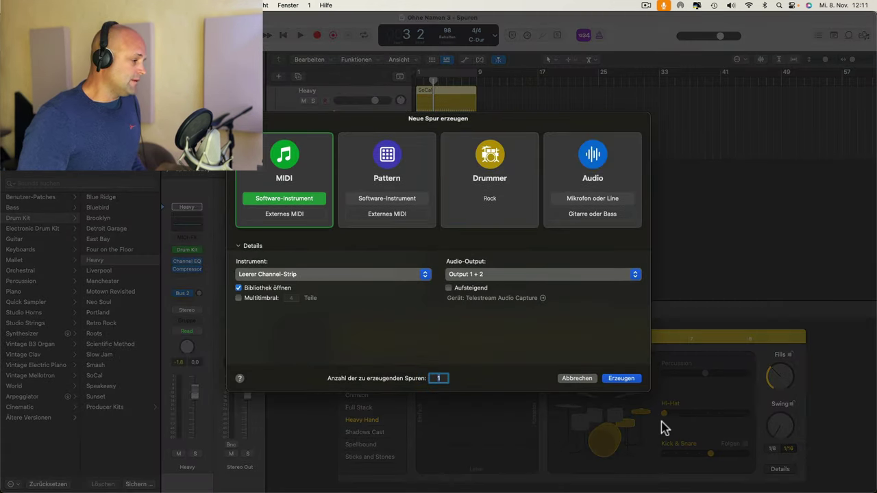
click(623, 381)
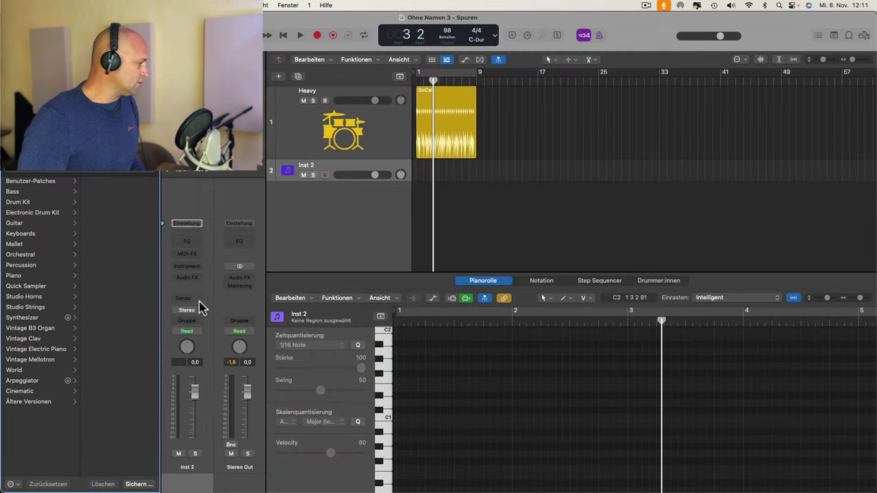
click(198, 266)
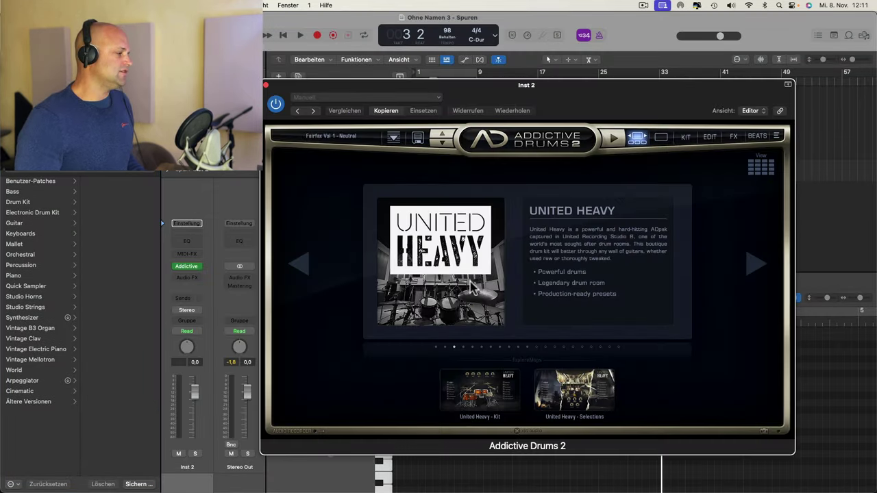
Load the United Heavy kit with the Slow And Hard preset, audition its beat, and close the plug-in window.
click(465, 396)
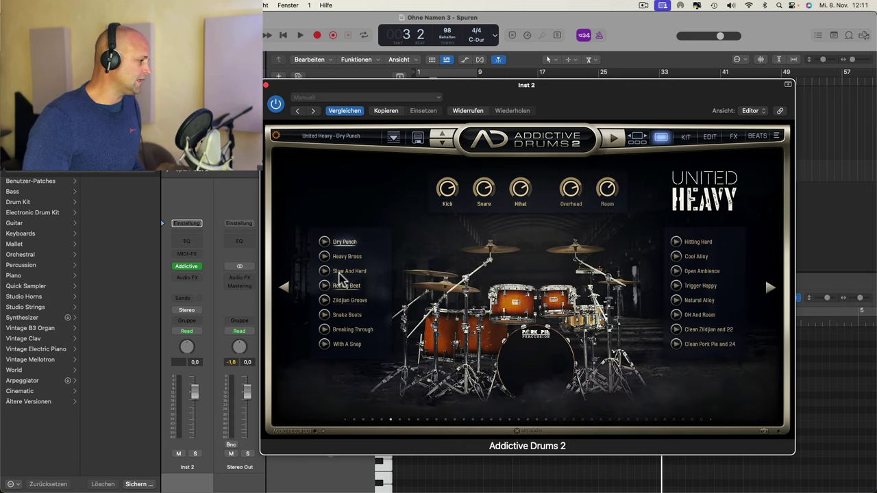
click(325, 271)
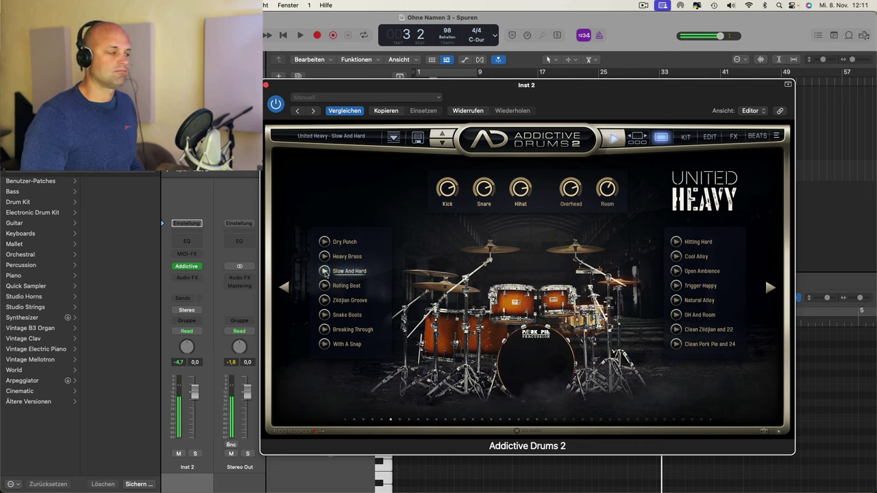
click(325, 272)
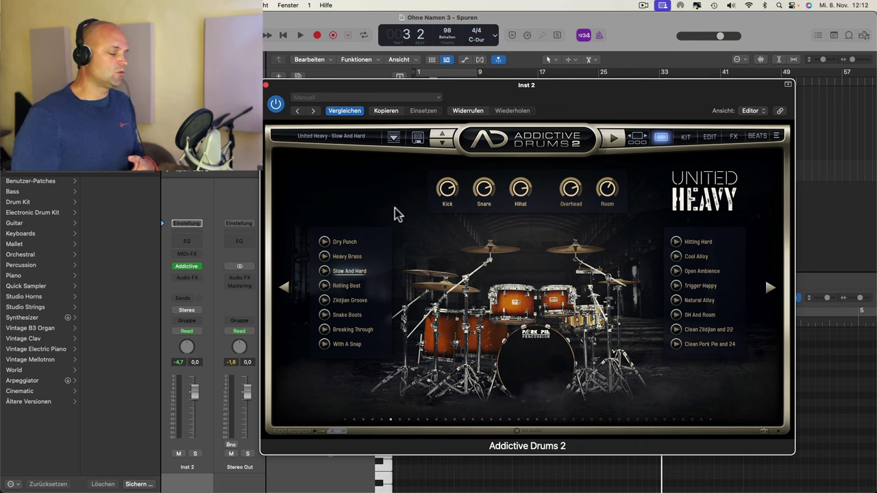
click(267, 86)
Move the SoCal Drummer region from the Heavy track to the Inst 2 track and enlarge the Inst 2 track's height.
click(442, 97)
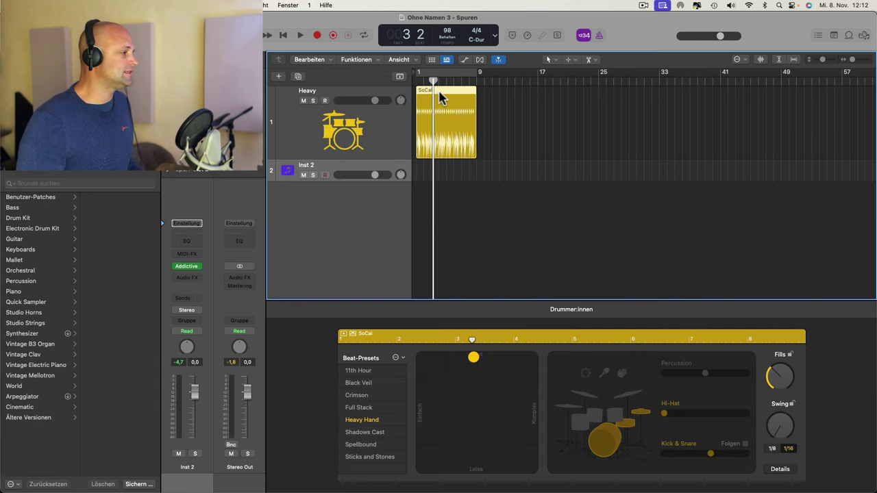
drag(439, 96, 439, 172)
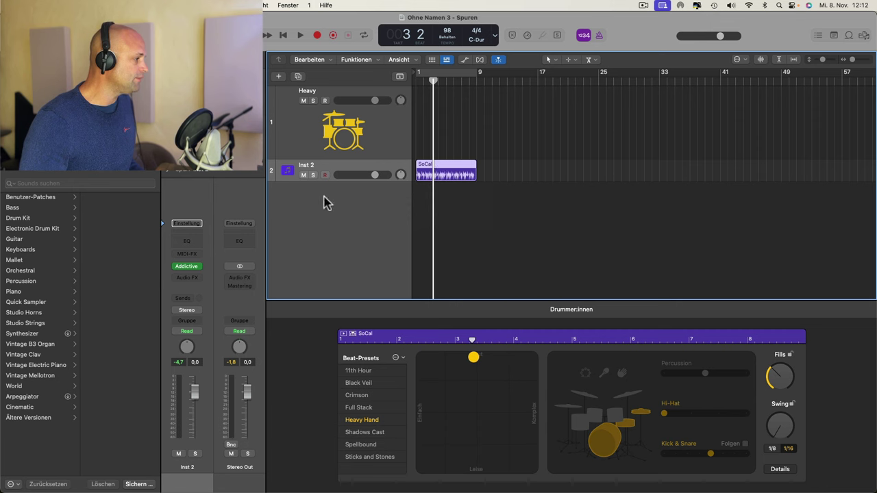
drag(271, 180, 279, 218)
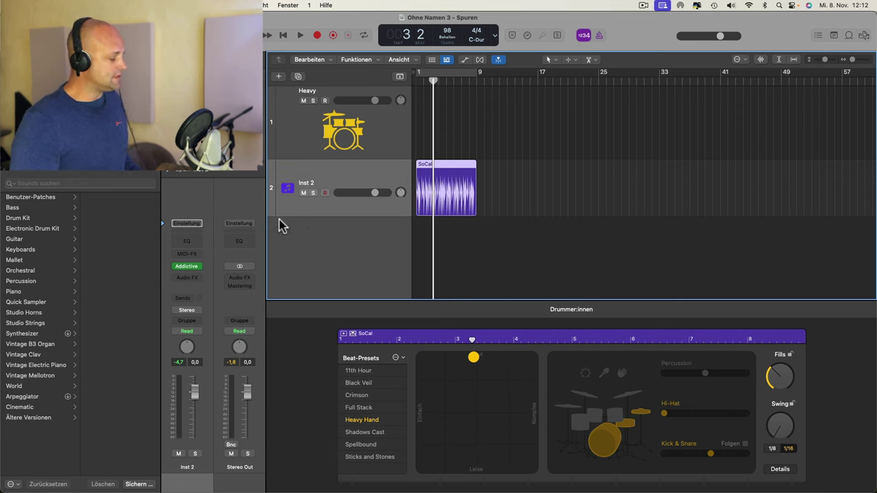
key(super+Right)
key(super+Right)
scroll(521, 169, left, 2)
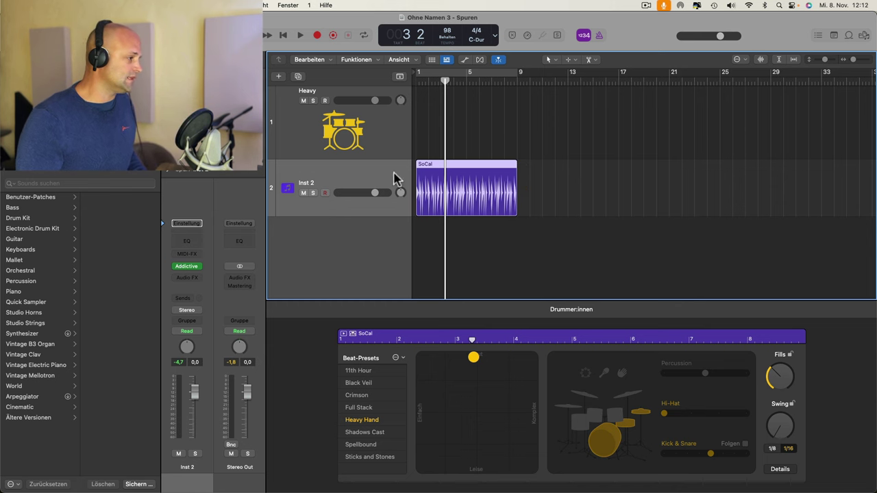
scroll(461, 193, up, 6)
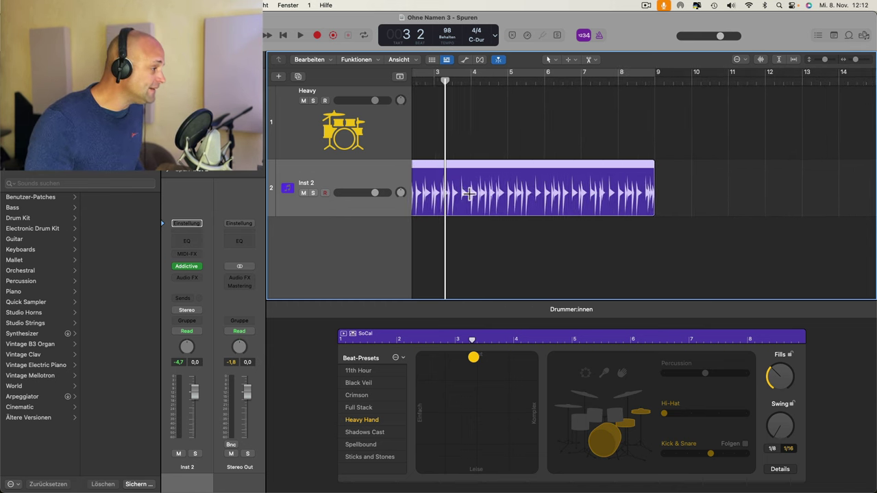
scroll(473, 197, left, 3)
Play the SoCal region on the Inst 2 track from bar 1 to hear it through Addictive Drums 2.
click(416, 84)
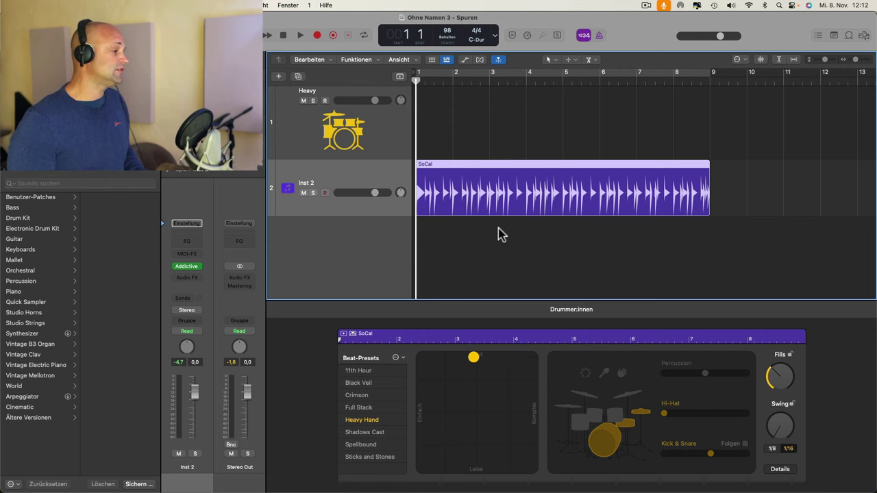
key(space)
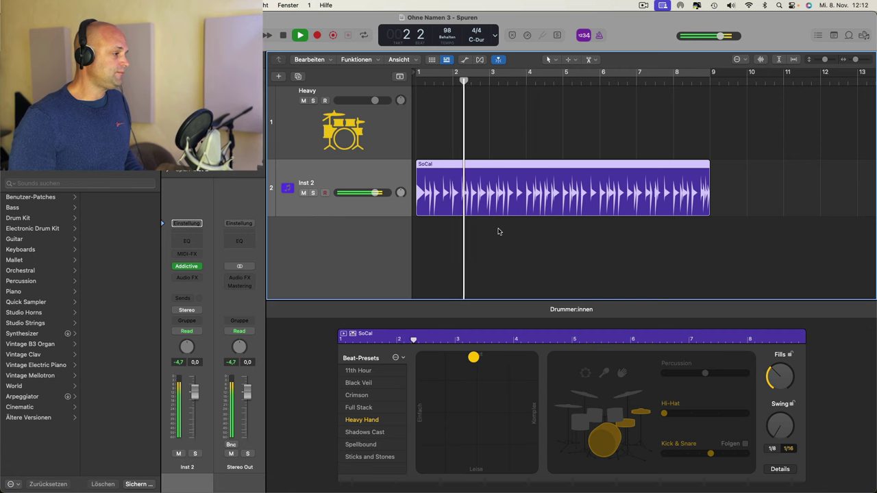
key(space)
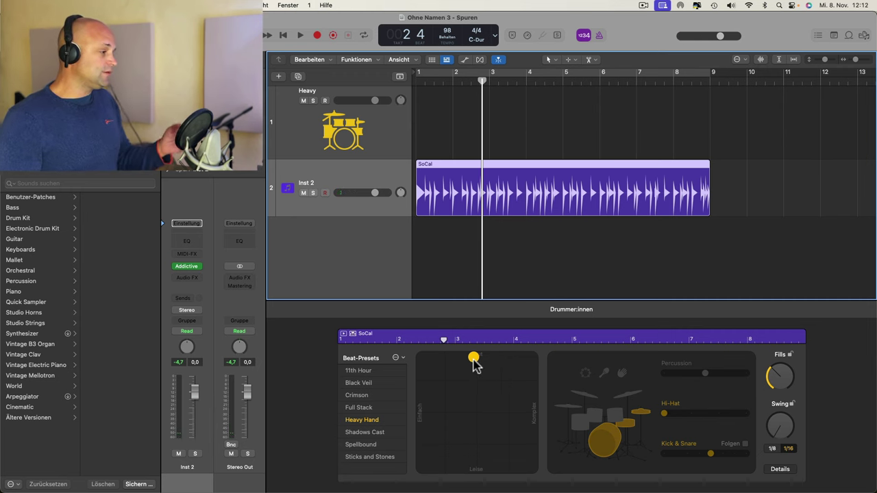
Make the Drummer pattern simpler and softer on the XY pad, and shift it to the Komplex edge during playback.
drag(474, 362, 446, 391)
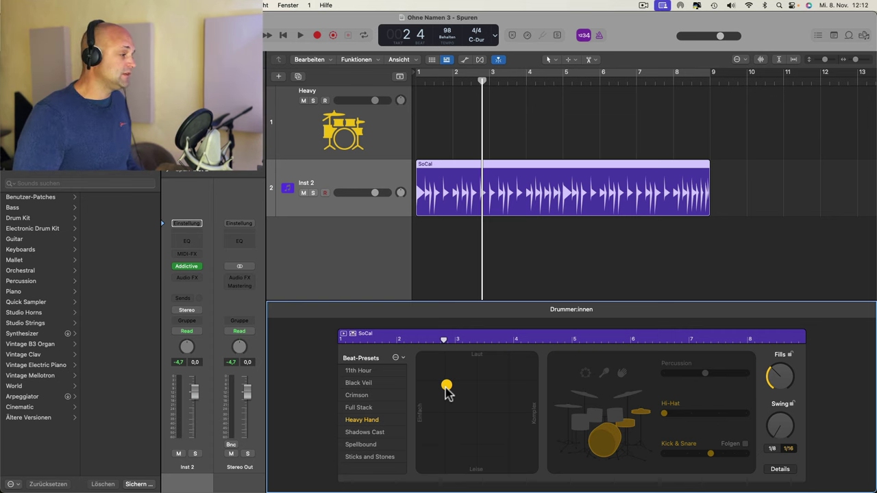
key(space)
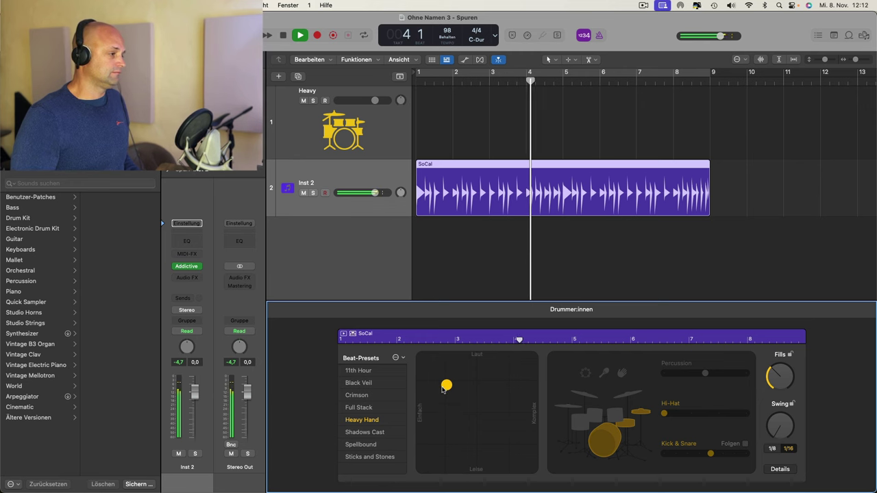
drag(446, 386, 560, 398)
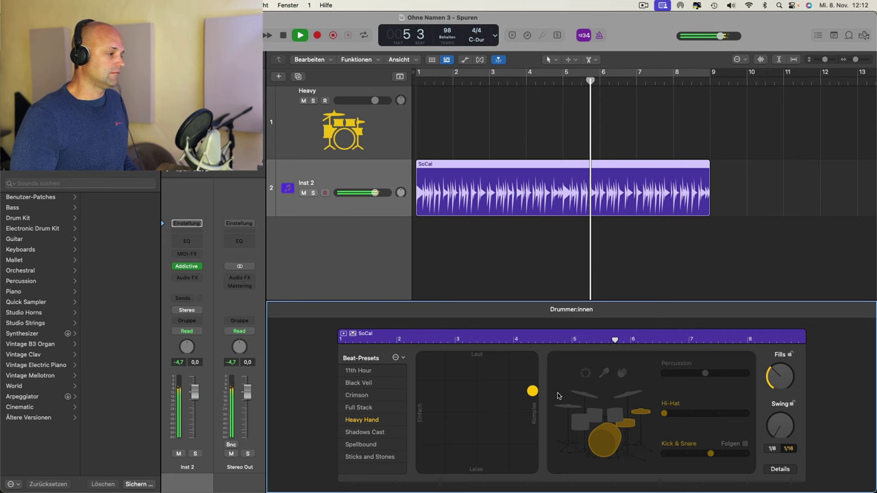
key(space)
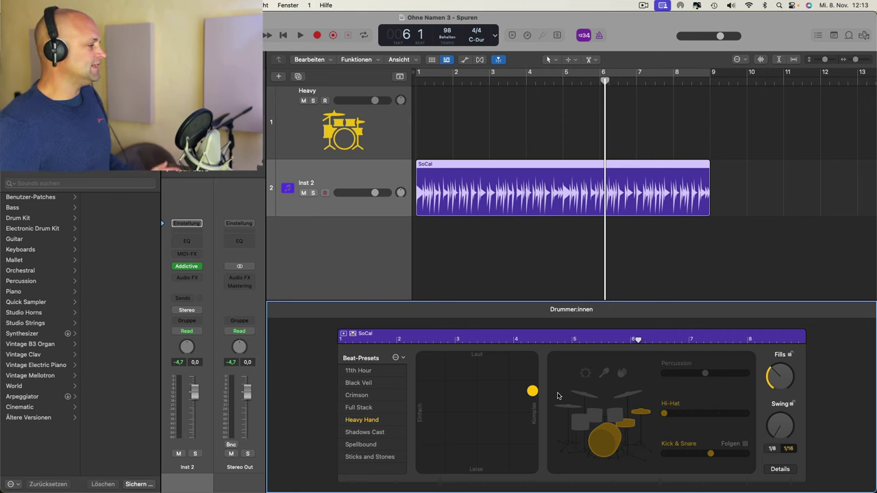
Set the Addictive Drums 2 map preset to GM and play the region from the beginning to check the mapping.
click(187, 267)
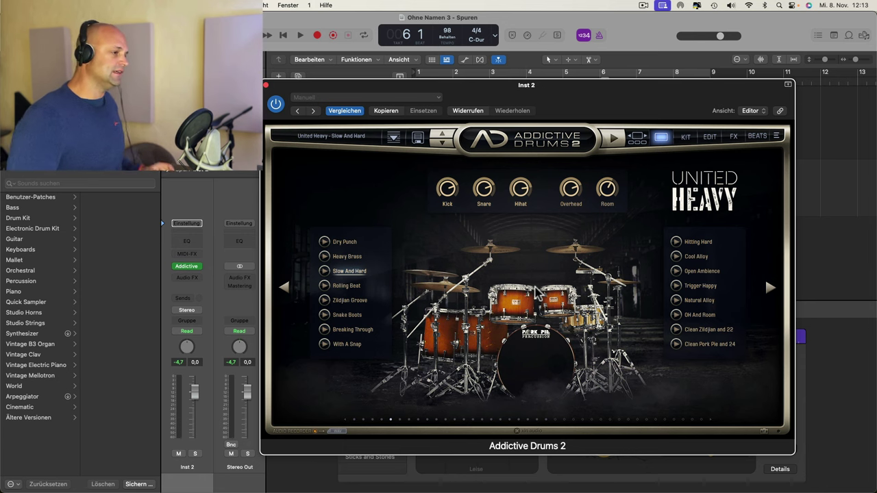
click(777, 136)
click(730, 146)
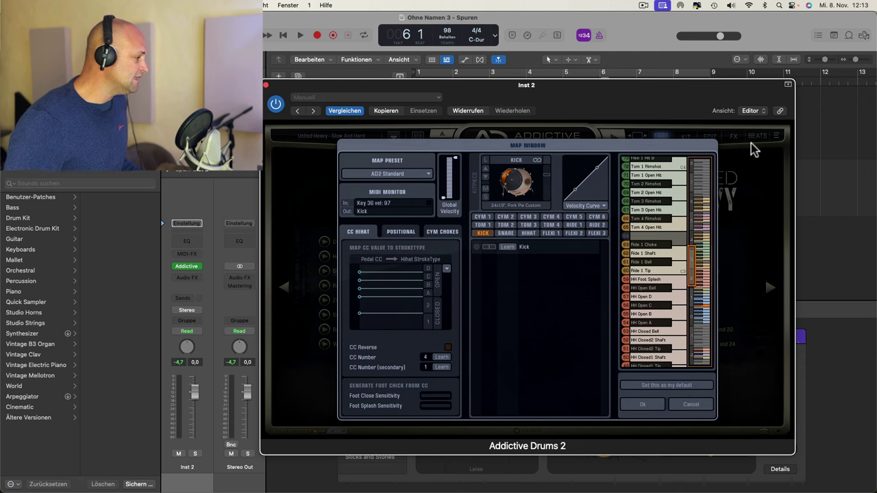
click(421, 174)
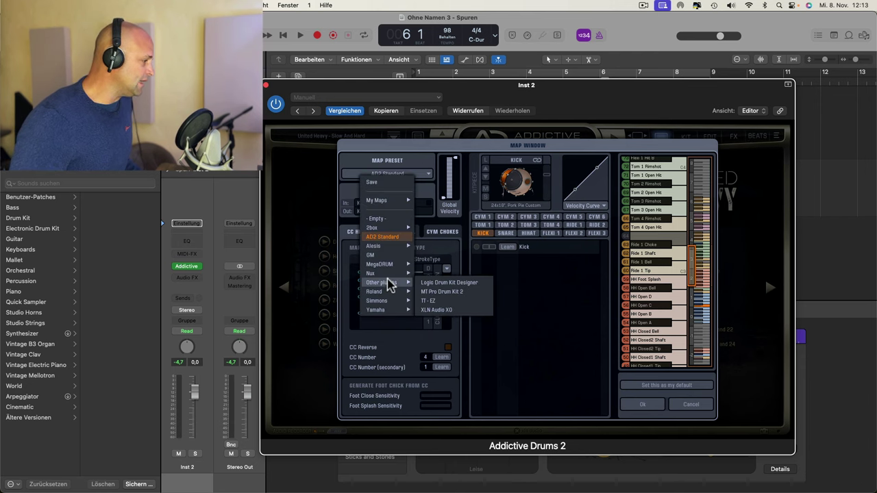
click(388, 259)
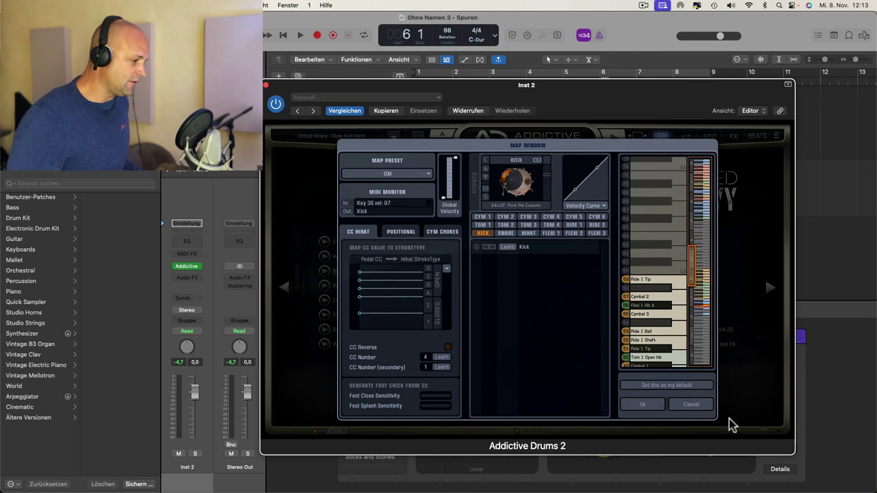
click(649, 403)
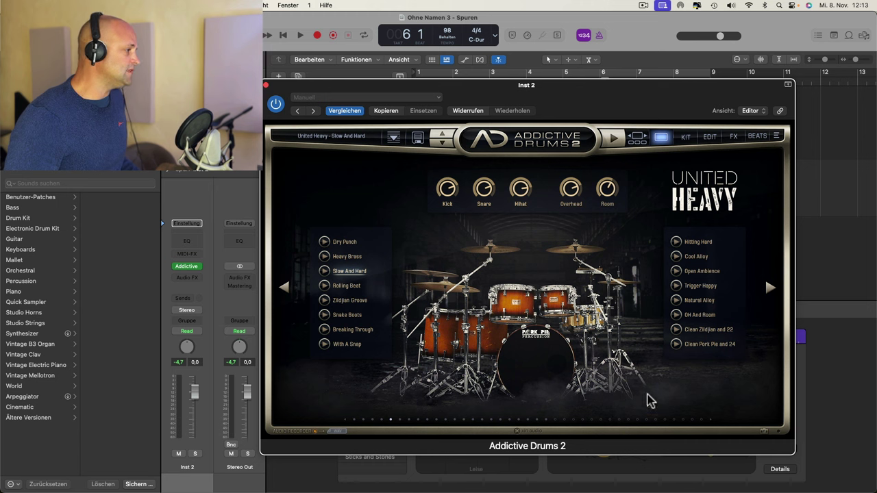
click(266, 85)
key(space)
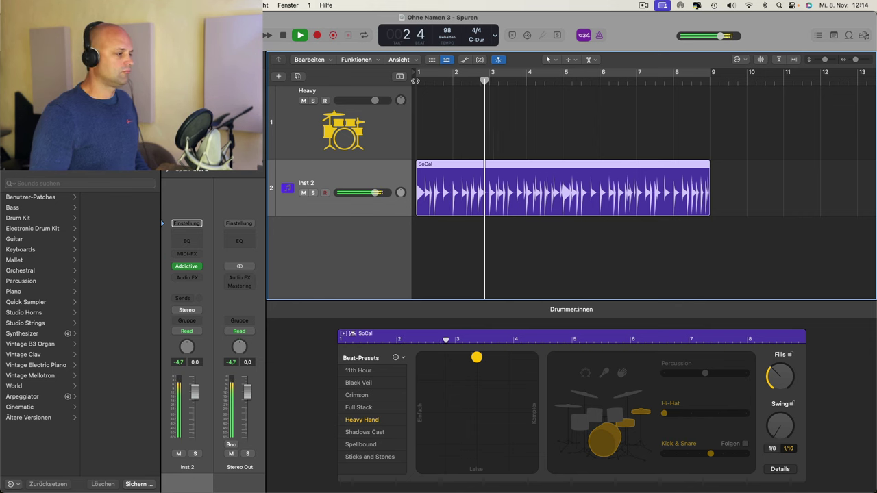
key(space)
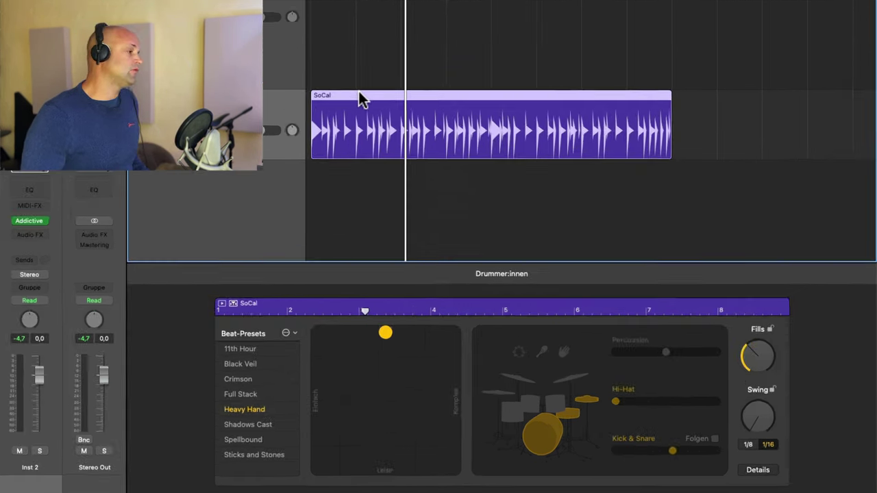
Convert the SoCal Drummer region on the Inst 2 track into a MIDI region.
right_click(457, 166)
mouse_move(369, 292)
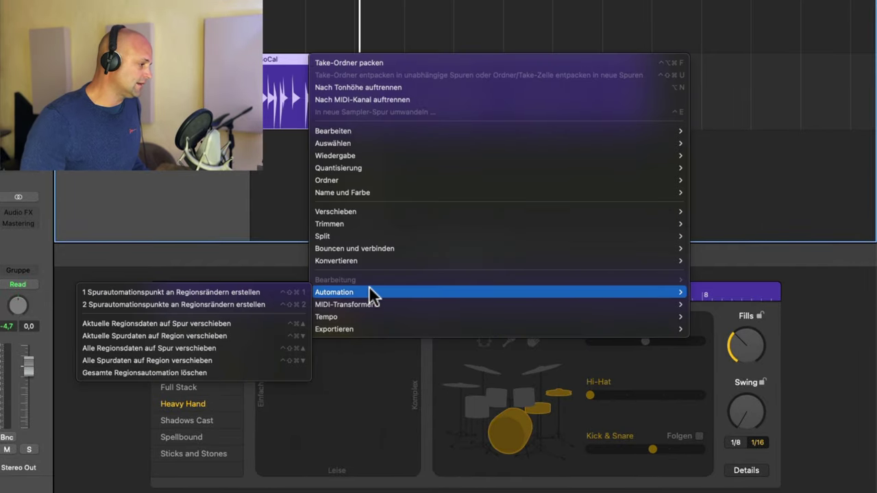
mouse_move(355, 260)
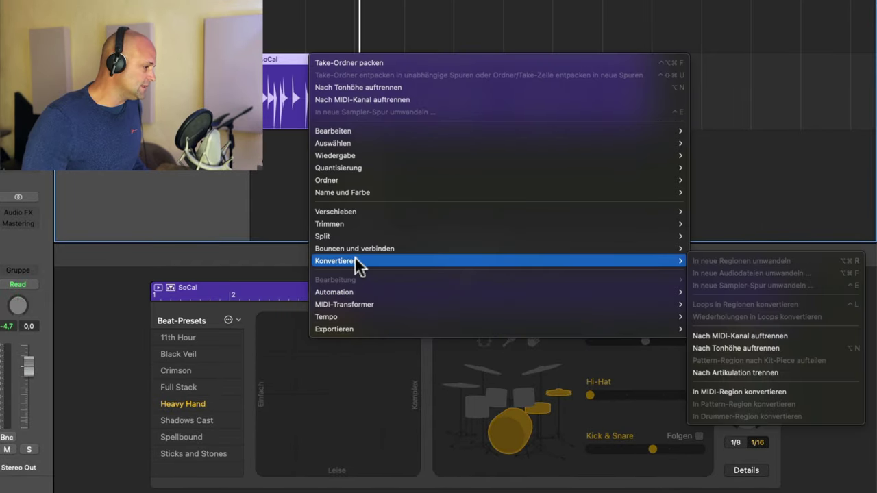
click(779, 390)
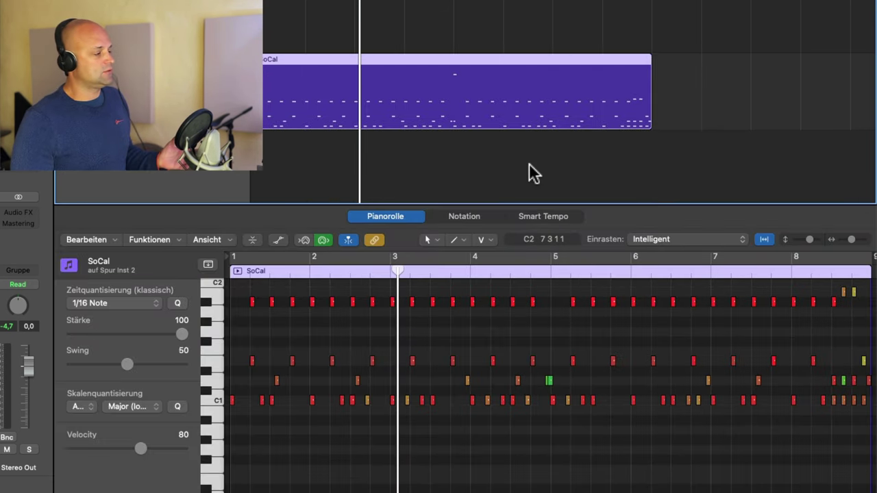
Lengthen the D1 note just before bar 5 by about two beats and move an E1 note in bar 4 up to G1.
drag(553, 381, 561, 379)
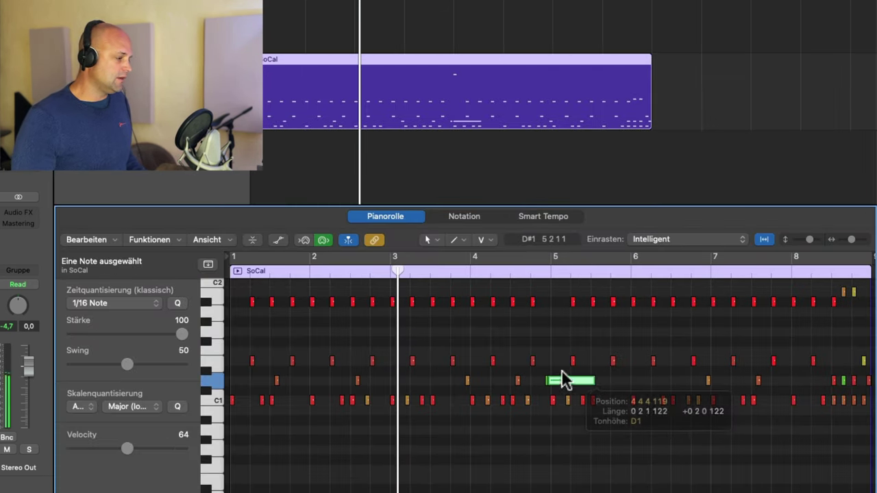
click(494, 361)
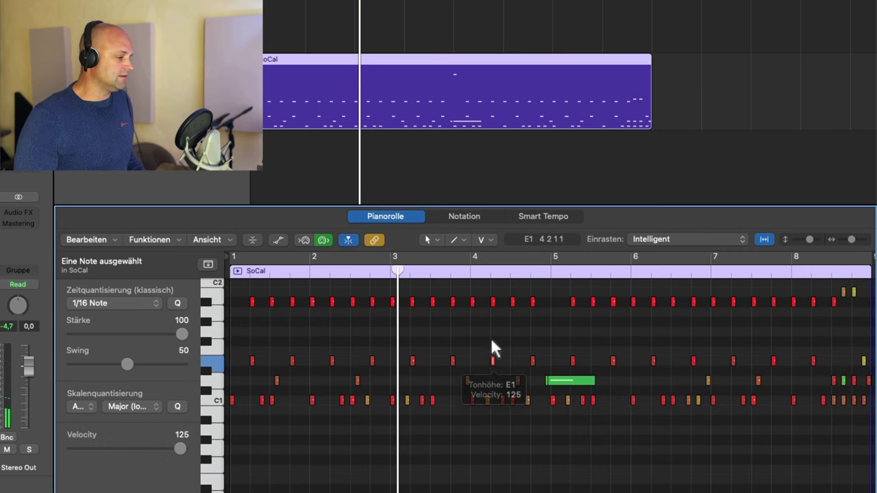
drag(493, 341, 487, 333)
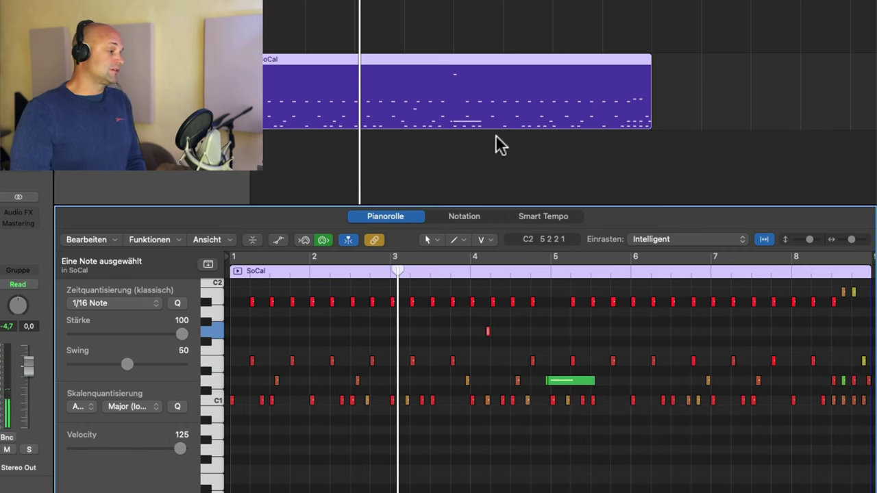
Delete the SoCal MIDI region from the Inst 2 track and select the Heavy drummer track.
click(504, 165)
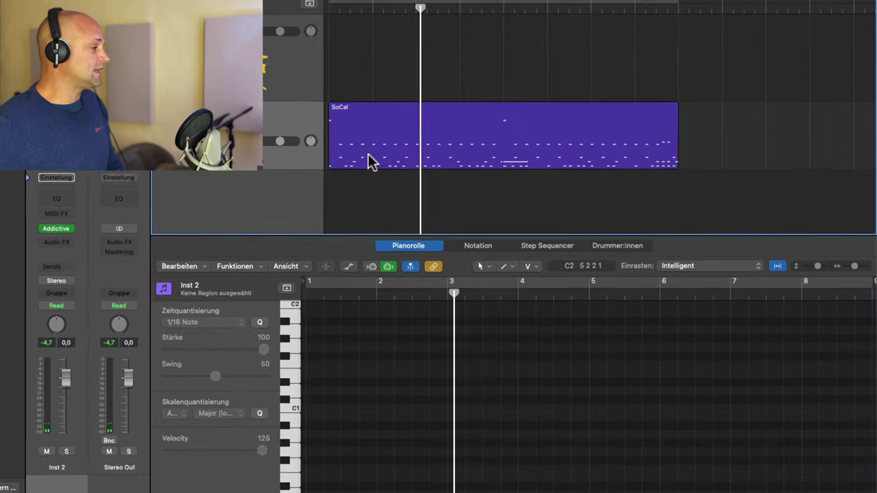
click(368, 154)
key(Delete)
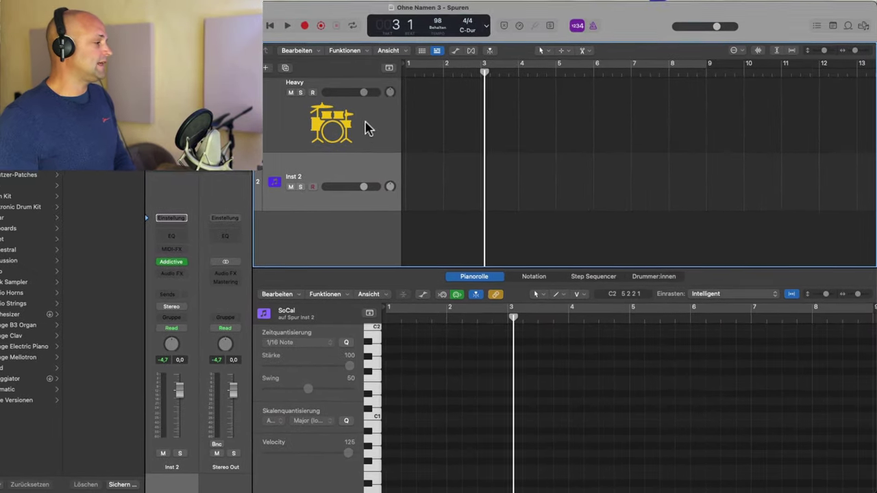
click(366, 128)
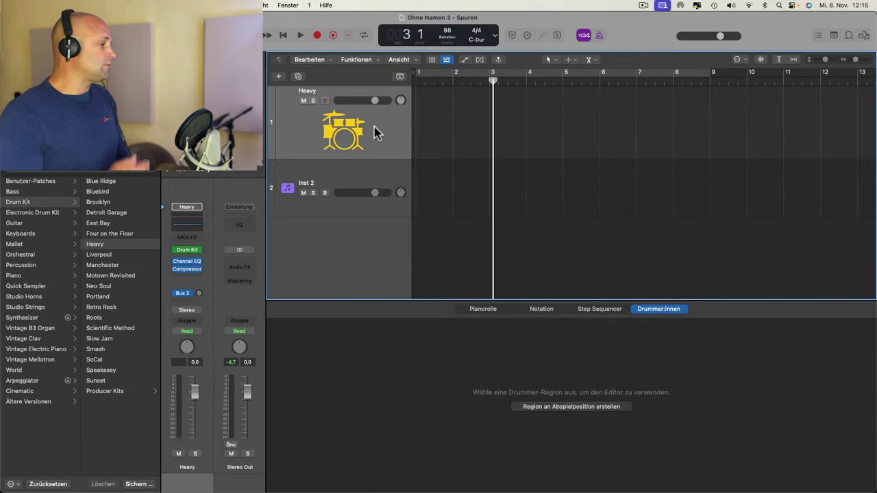
Delete the Heavy drummer track, enlarge the remaining Inst 2 track's height, and set the playhead to bar 1.
key(super+BackSpace)
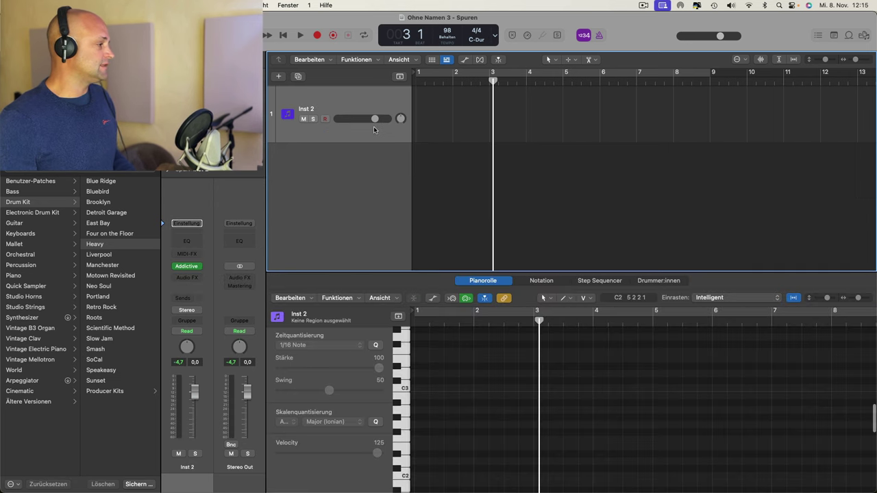
drag(280, 157, 280, 202)
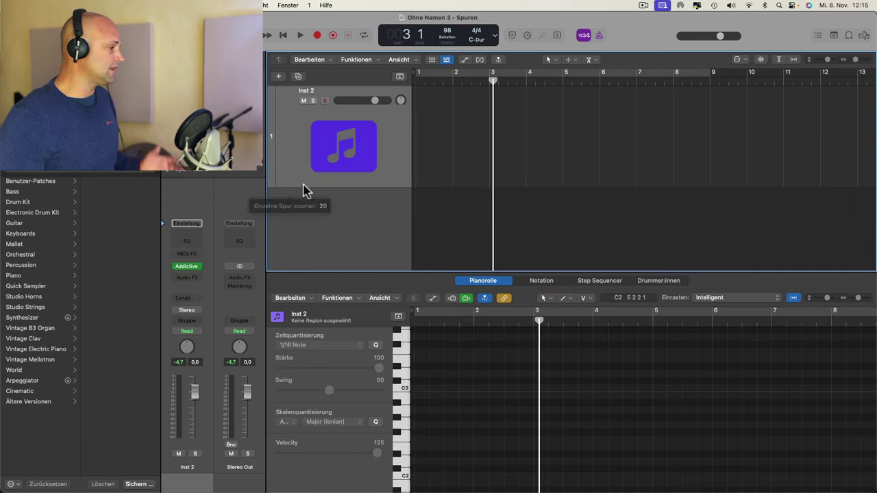
drag(413, 80, 415, 80)
click(420, 82)
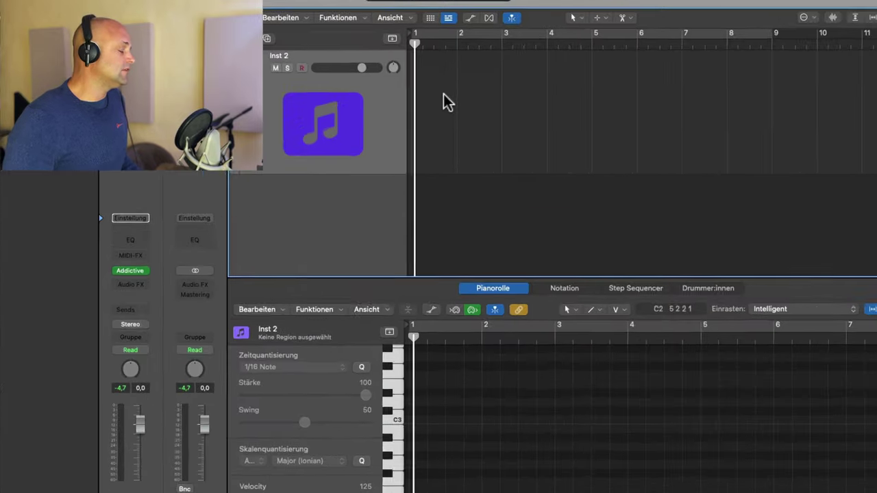
Audition the first bar of a new Drummer region created at bar 1 on the Inst 2 track and delete it.
right_click(443, 126)
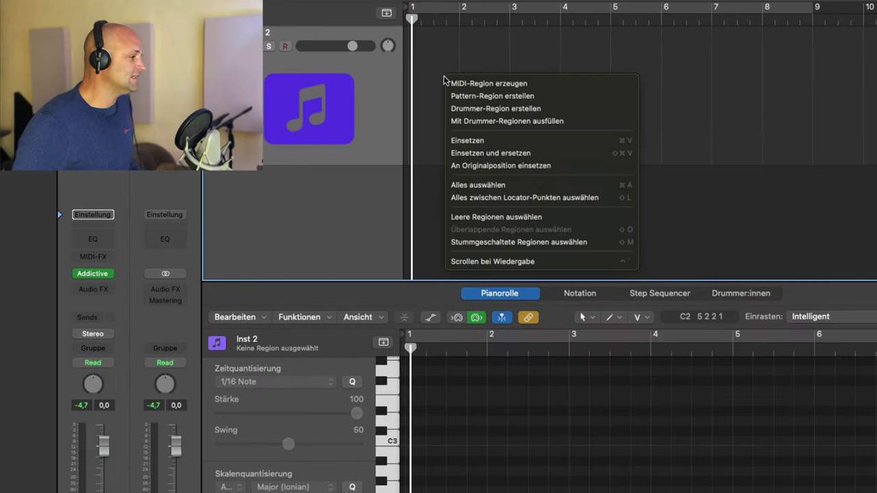
click(473, 110)
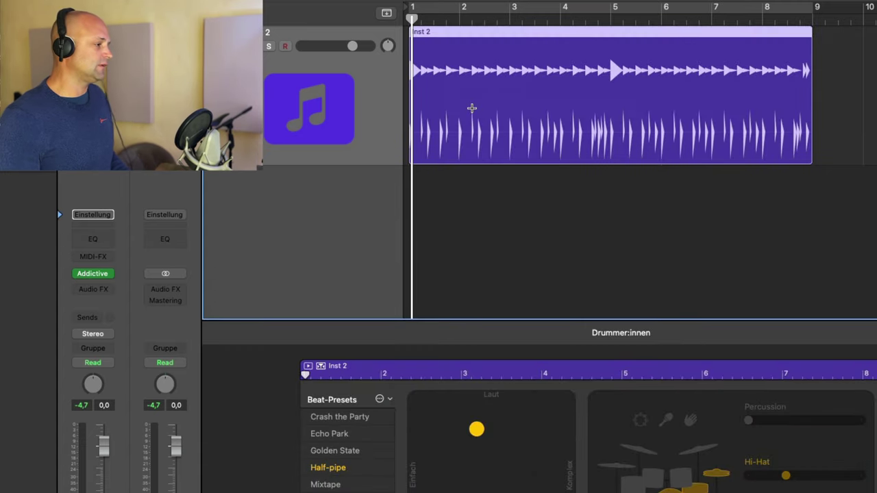
key(space)
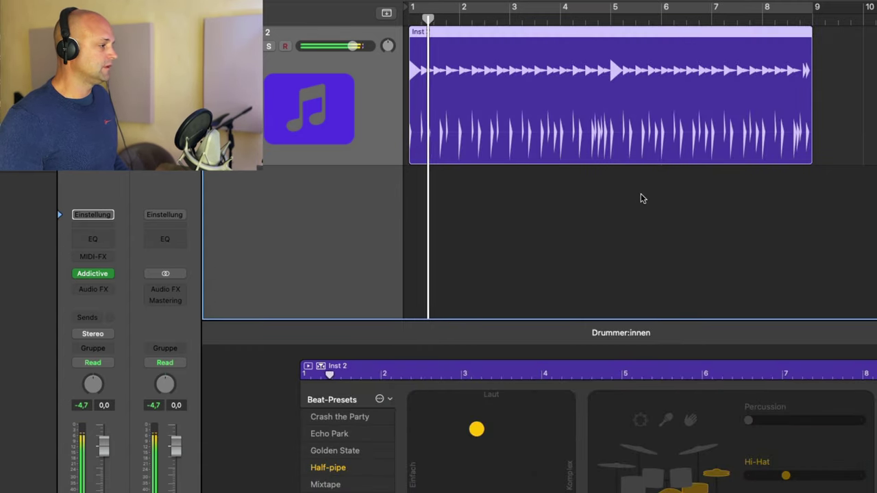
key(space)
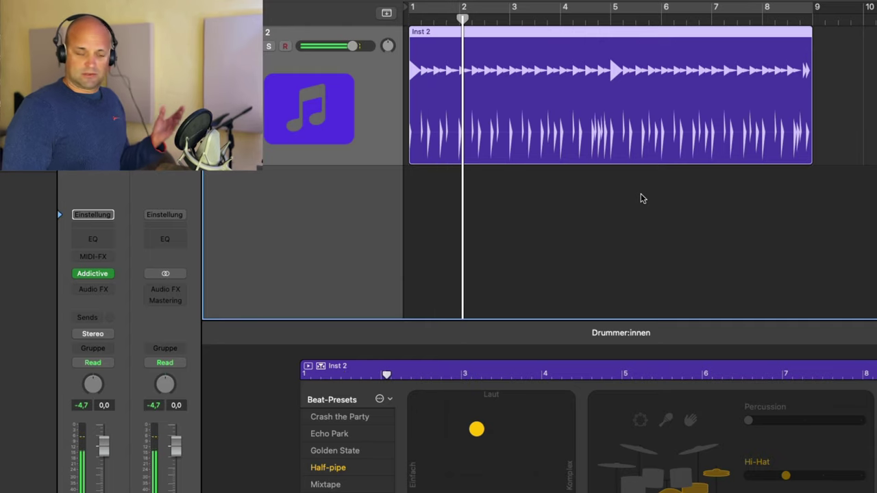
key(Delete)
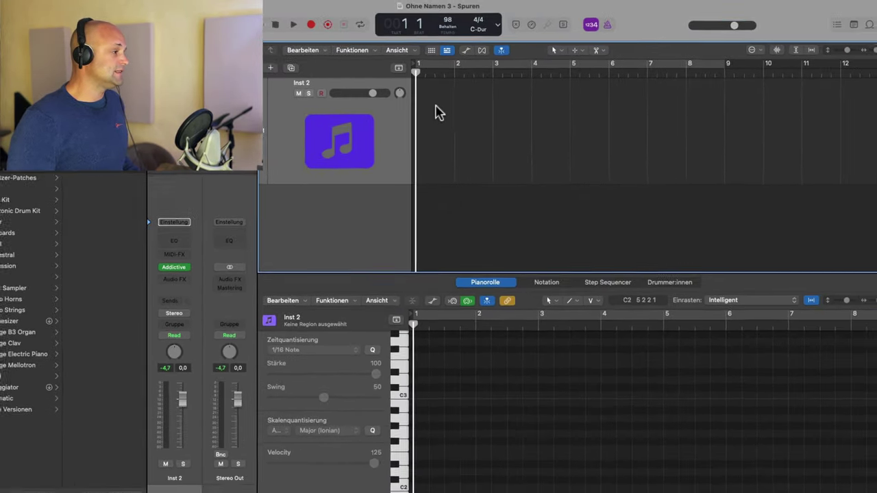
Fill the Inst 2 track with Drummer regions and play across the transition from the first region to the second at bar 9.
right_click(438, 112)
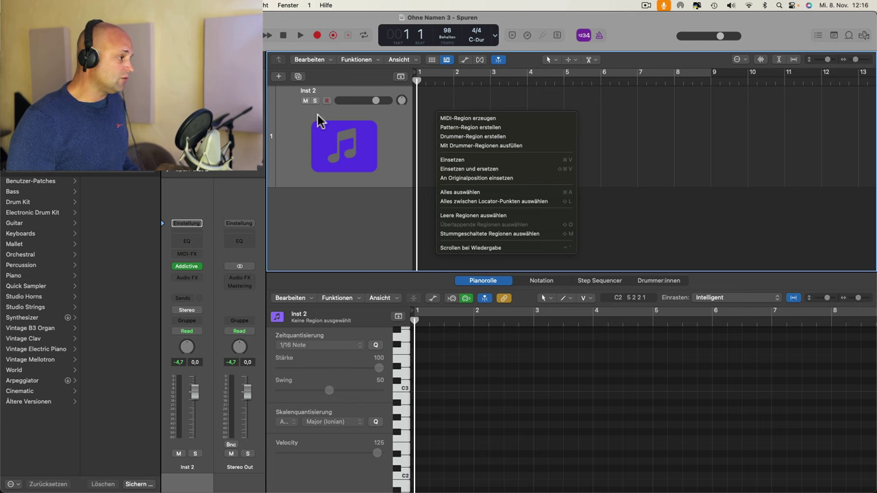
click(460, 146)
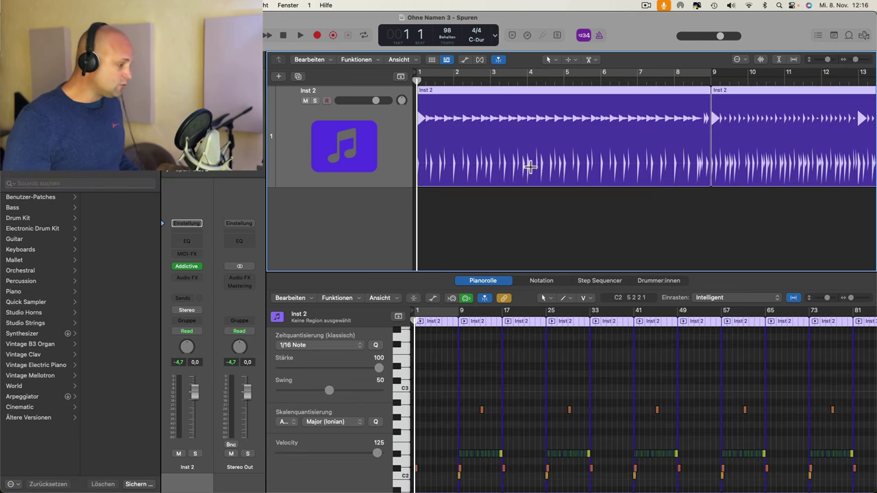
scroll(531, 166, down, 6)
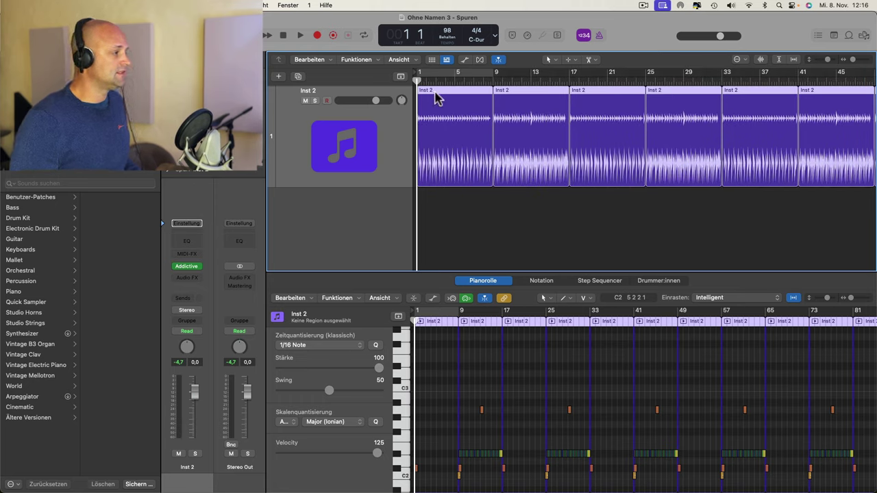
click(456, 81)
key(space)
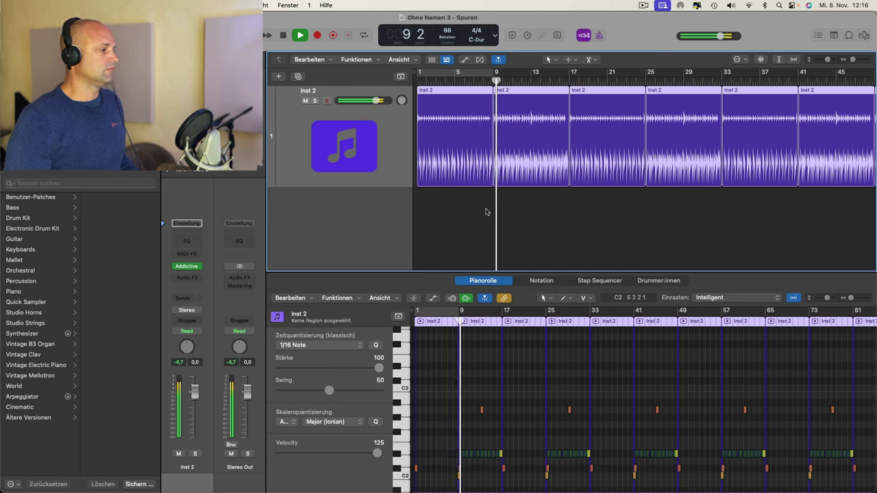
key(space)
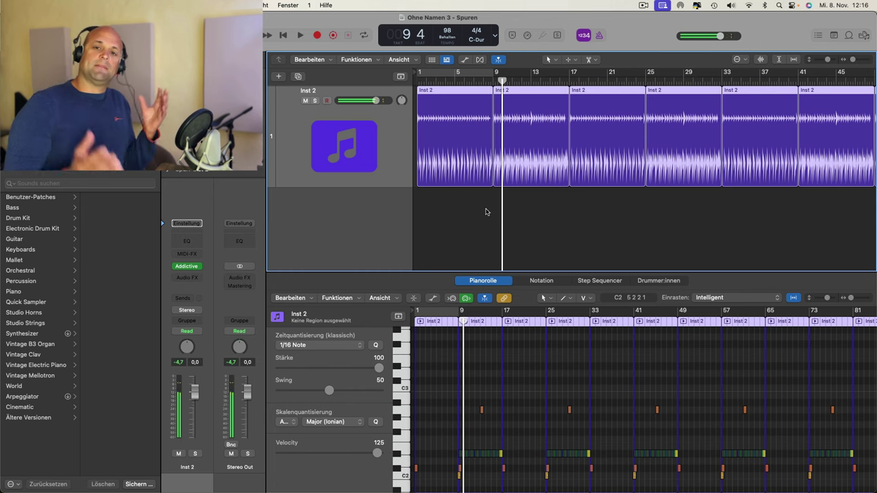